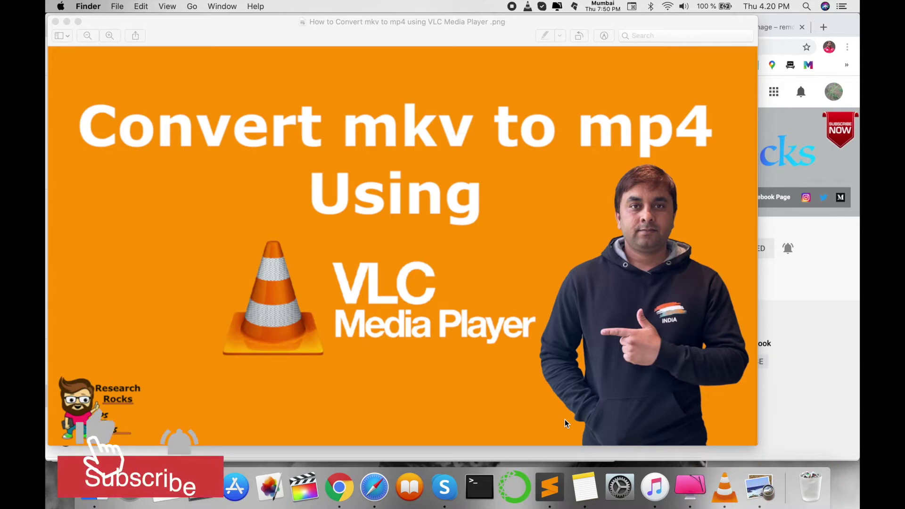
Play friends.mkv from the Desktop folder in Finder to preview the source video, and close the player
click(835, 380)
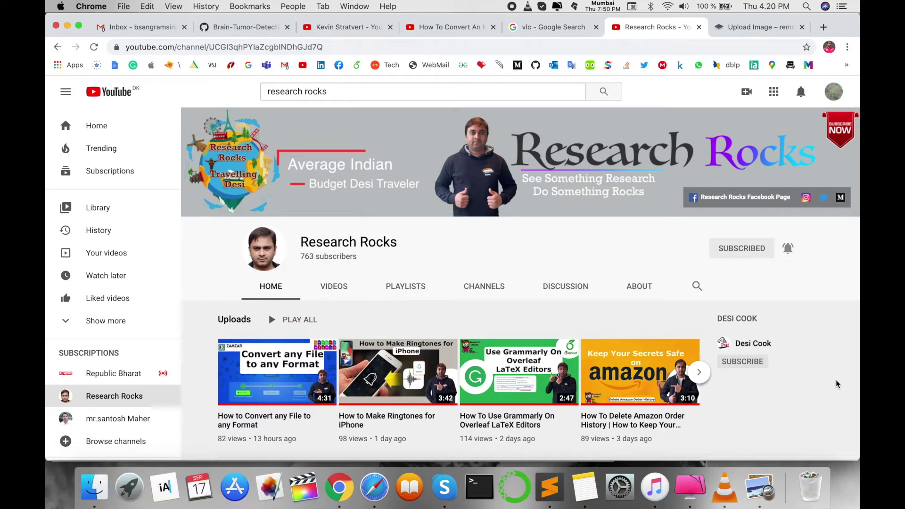
click(94, 488)
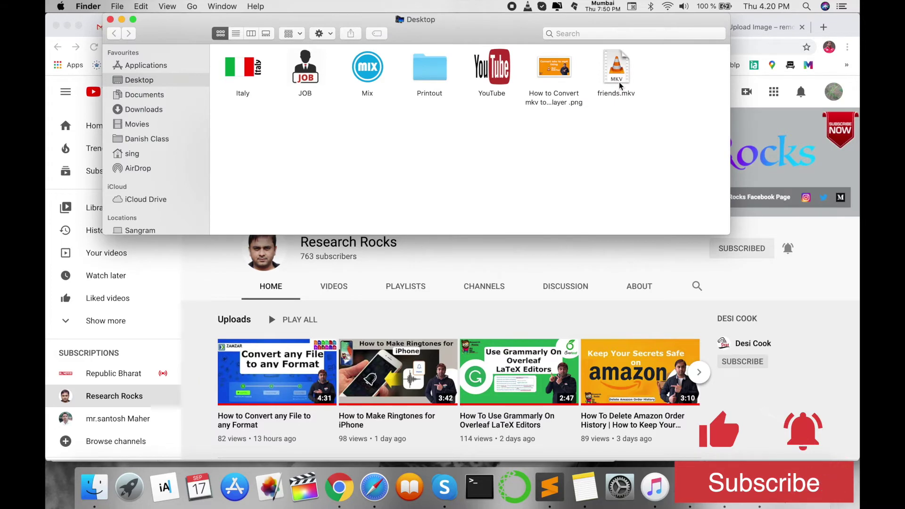
click(620, 83)
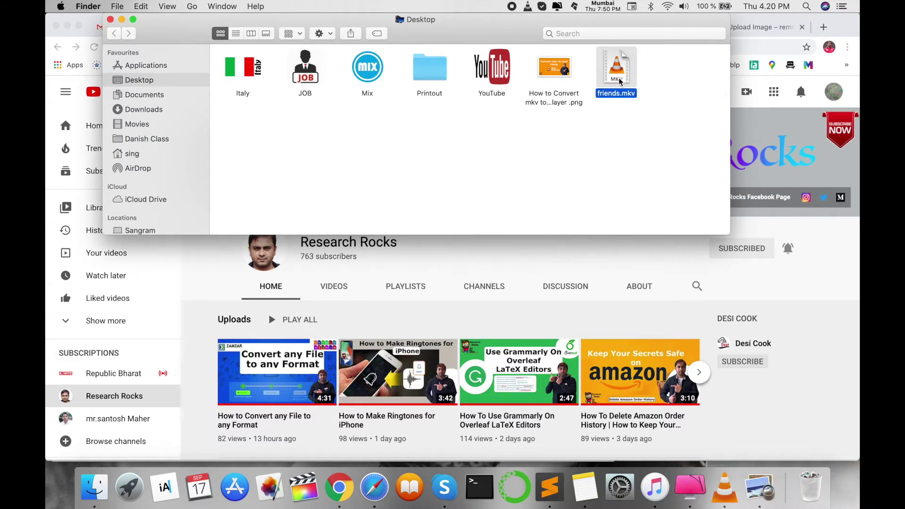
double_click(616, 71)
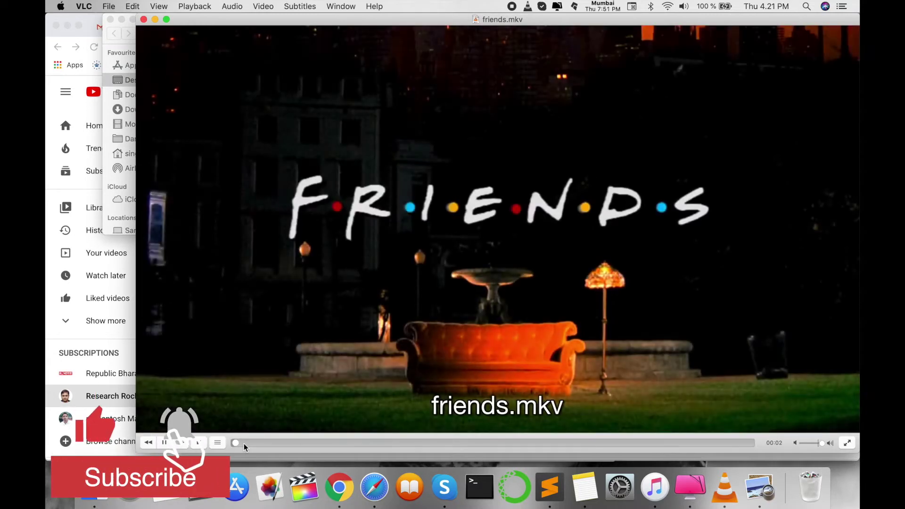
click(144, 19)
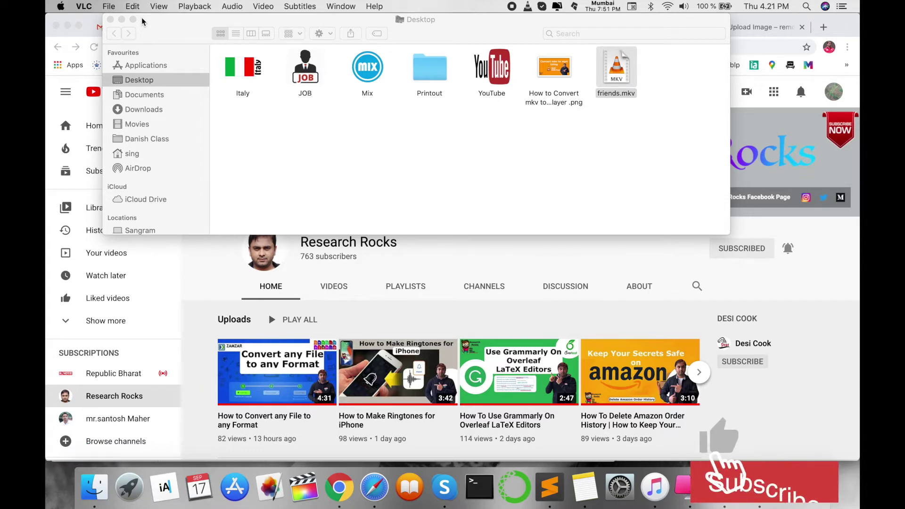
Switch to VLC, open the Convert & Stream window and move it clear of the Dock
click(128, 486)
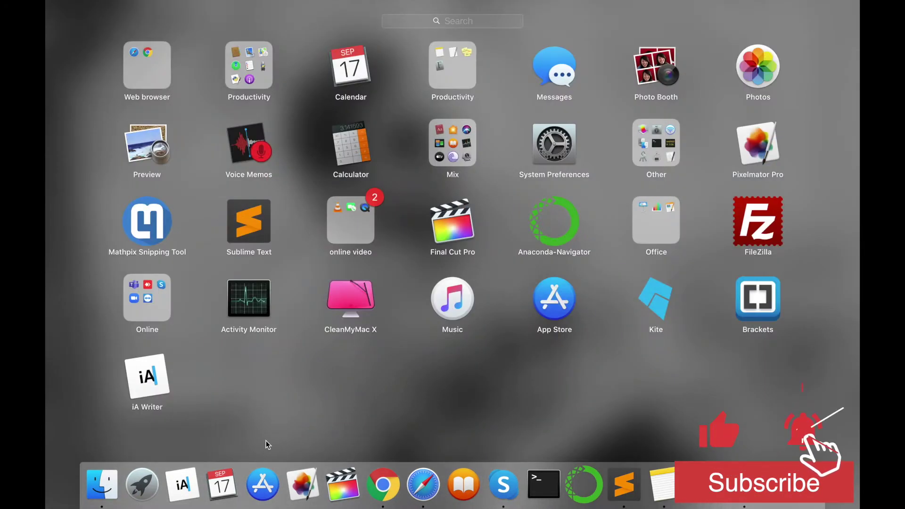
click(330, 240)
click(147, 246)
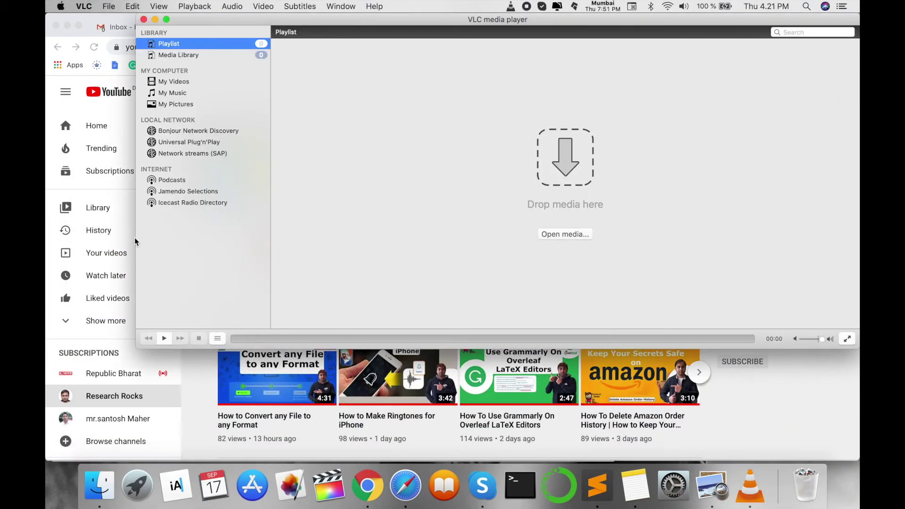
click(111, 7)
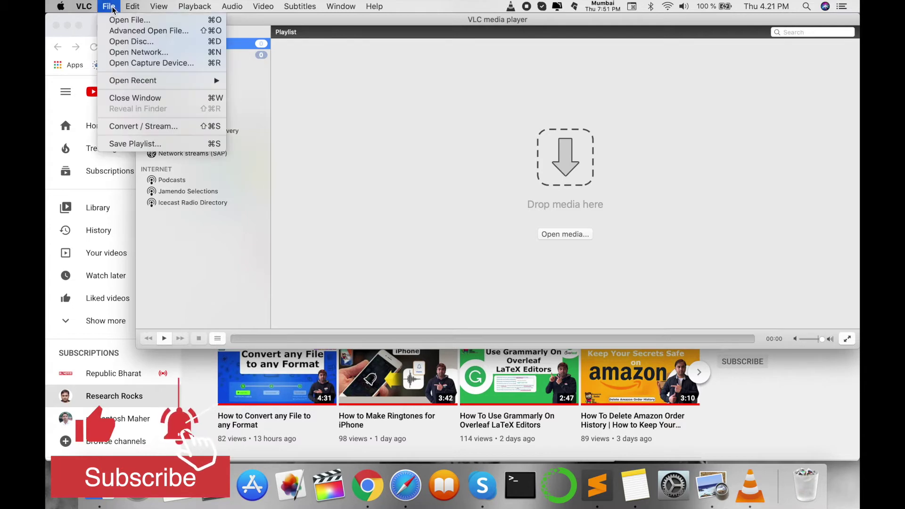
click(158, 127)
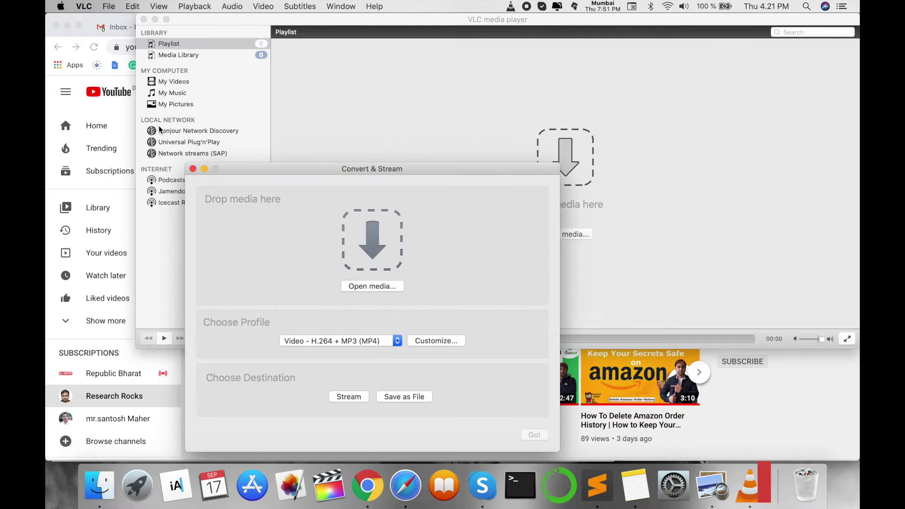
drag(319, 170, 347, 24)
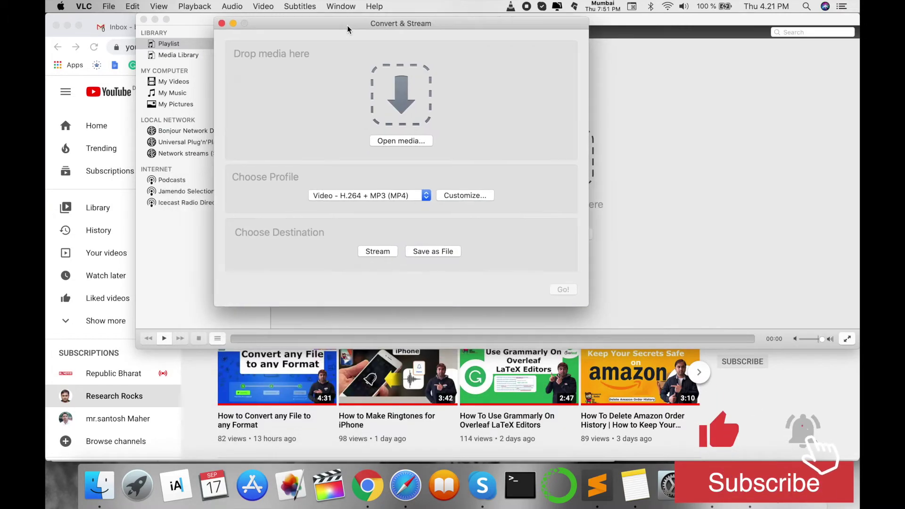
Load friends.mkv from the Desktop as the conversion source and choose the Video - H.264 + MP3 (MP4) profile
click(389, 142)
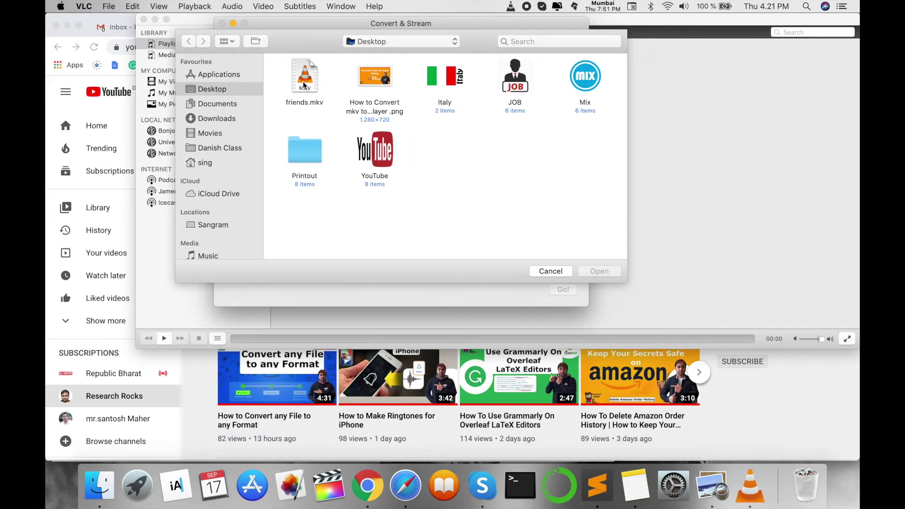
double_click(304, 82)
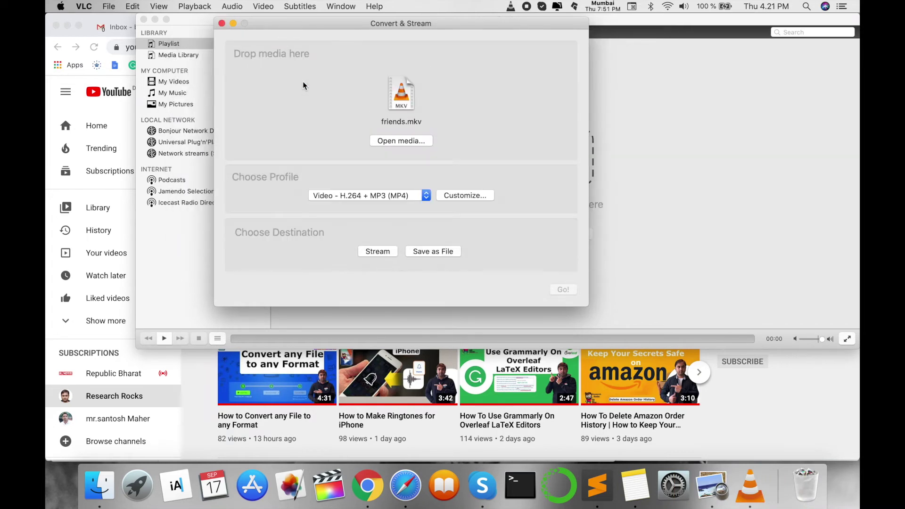
click(418, 196)
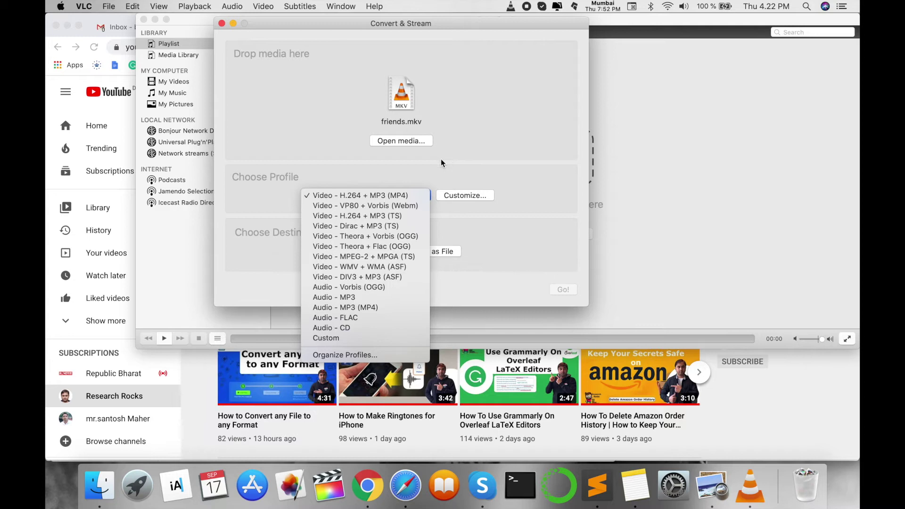
click(403, 195)
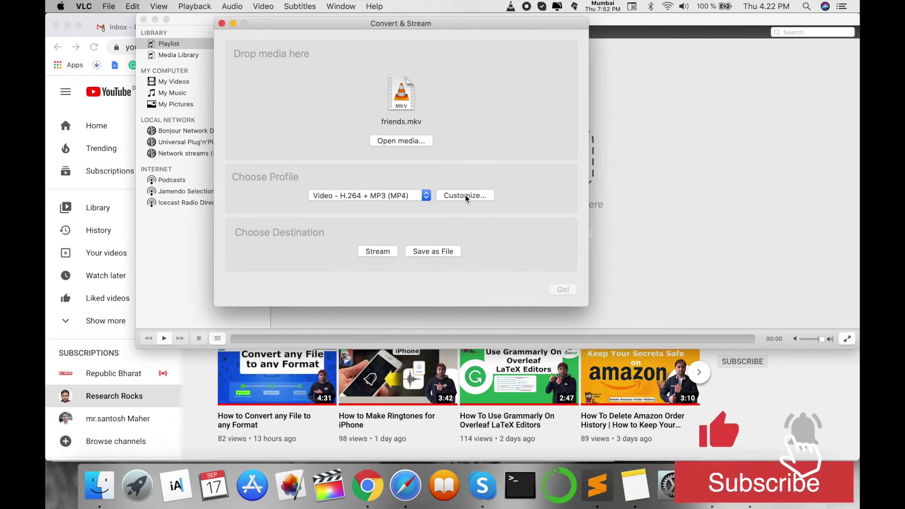
Review the profile's encapsulation and video codec settings and apply them with MP4/MOV encapsulation
click(465, 196)
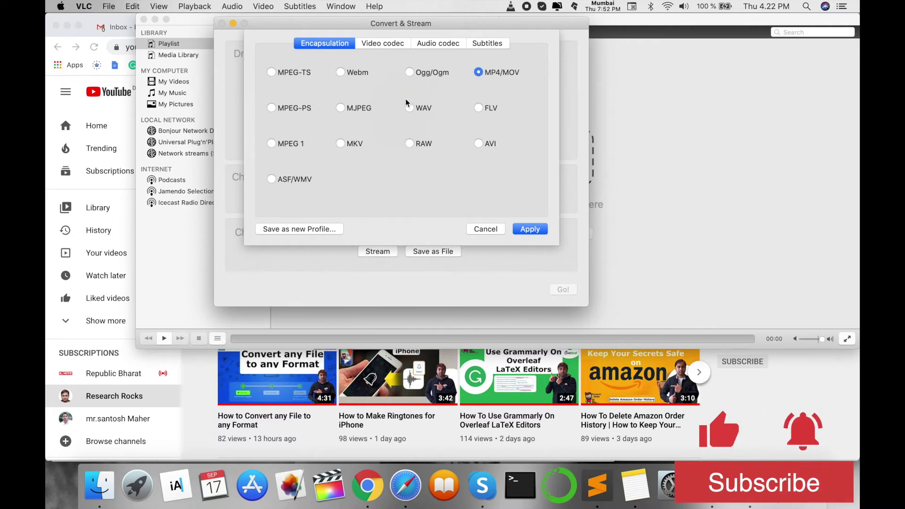
click(386, 43)
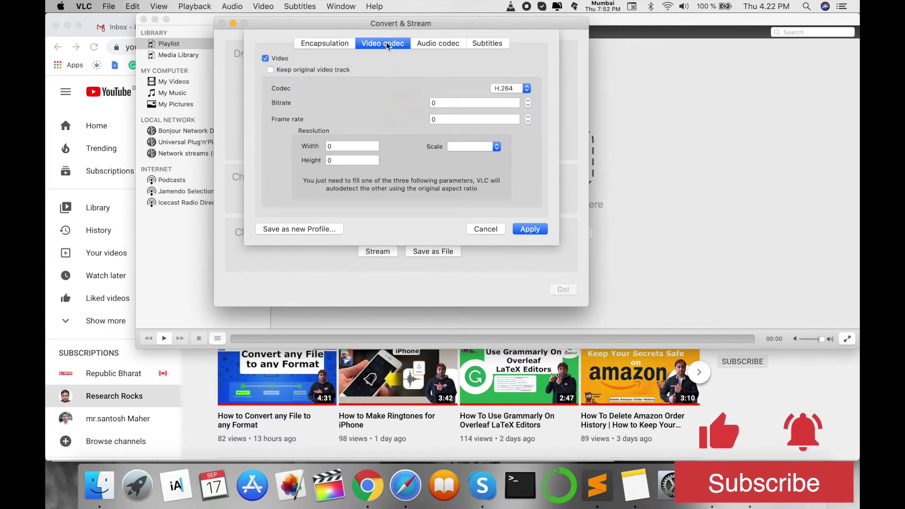
click(332, 44)
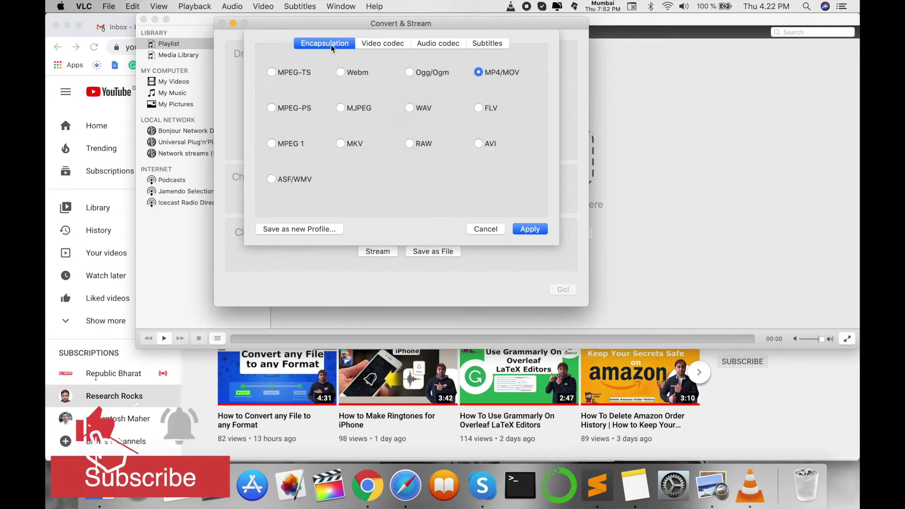
click(530, 229)
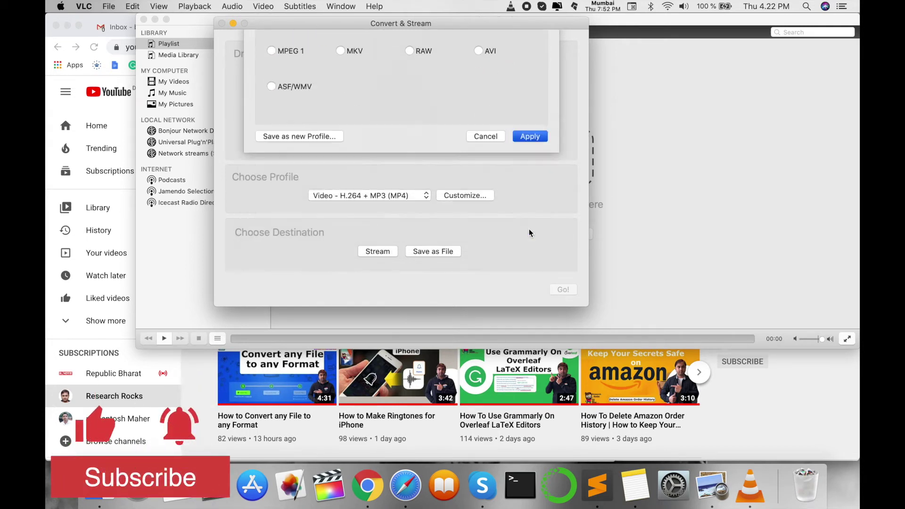
Set the output to a file named "new" on the Desktop and start the conversion
click(414, 256)
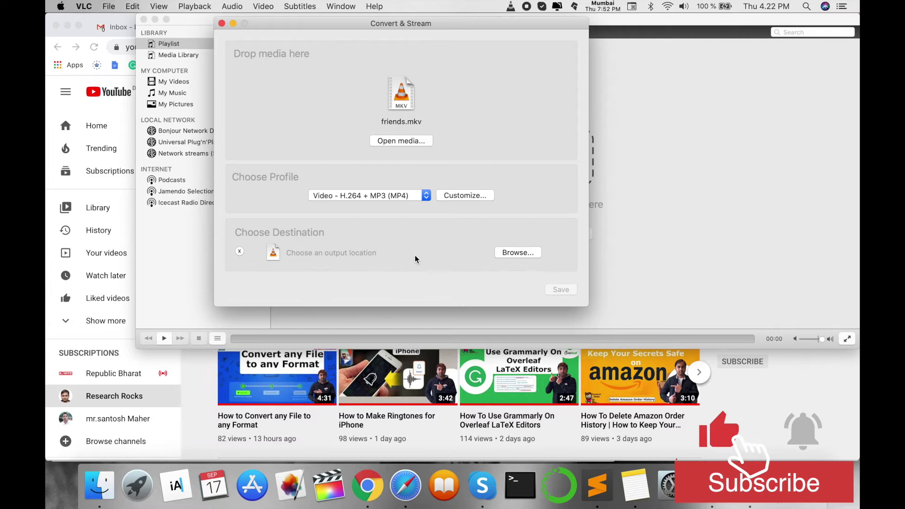
click(519, 253)
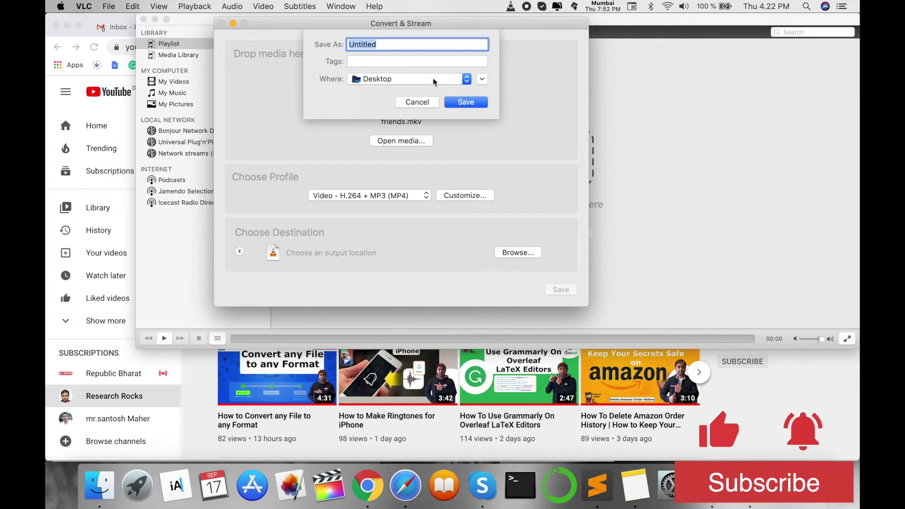
text(new)
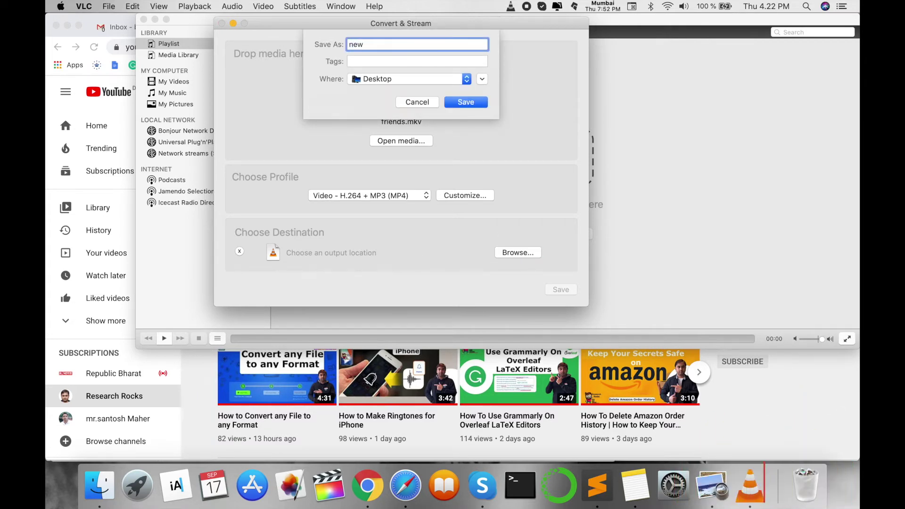
click(453, 103)
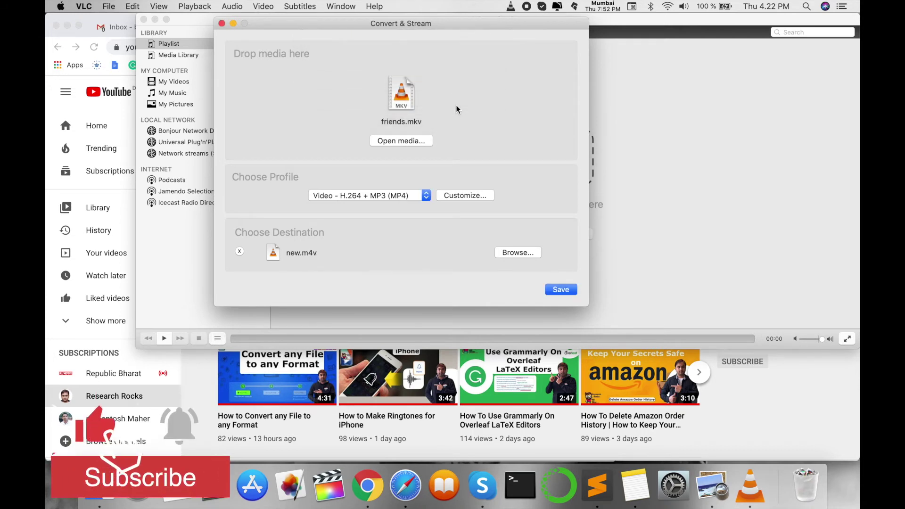
click(560, 289)
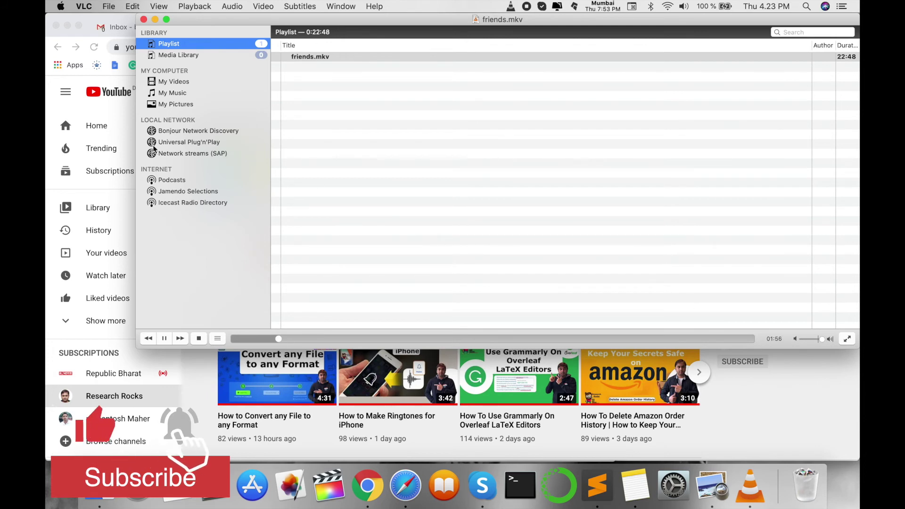
Close the VLC window, play new.mp4 from the Desktop in Finder, skip ahead to check it, and close the player
click(143, 20)
key(super+Tab)
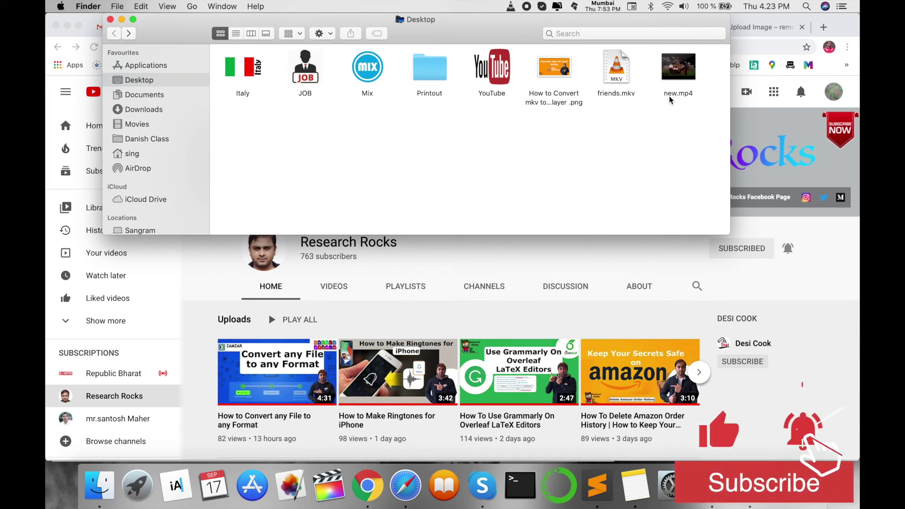
double_click(668, 76)
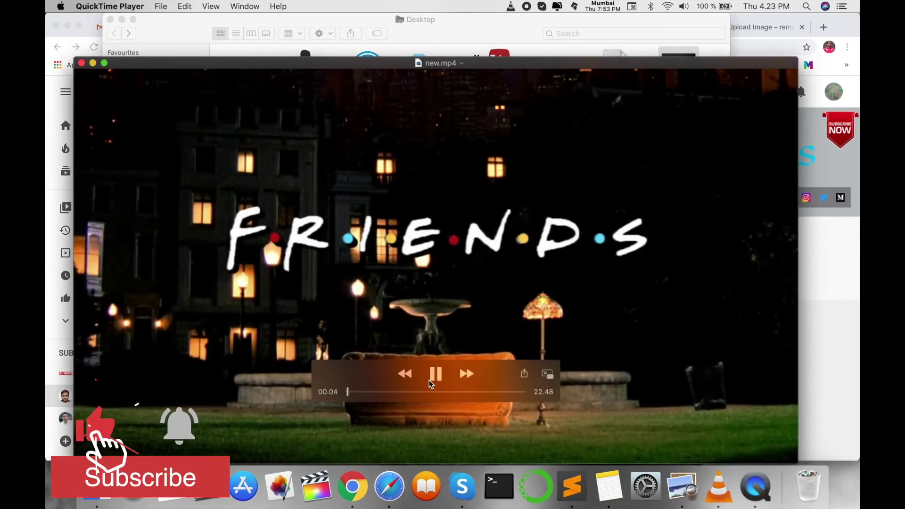
click(367, 392)
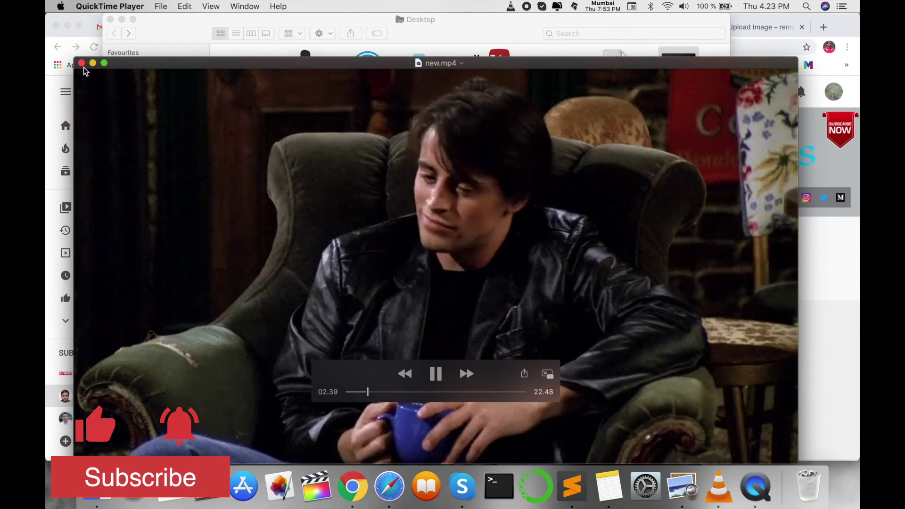
click(82, 63)
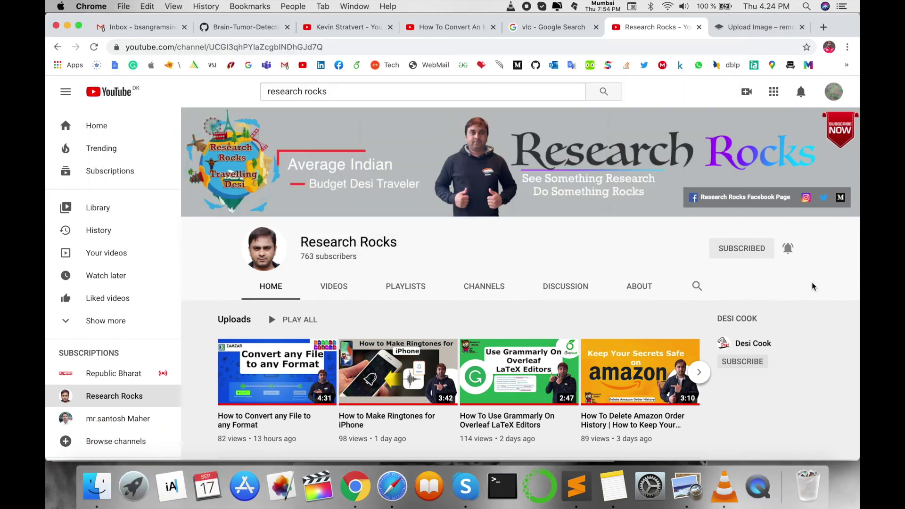
click(811, 285)
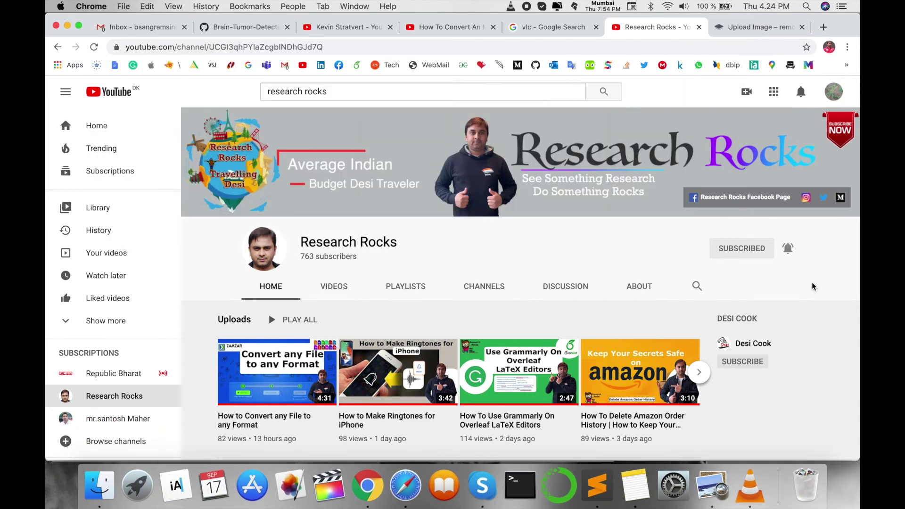